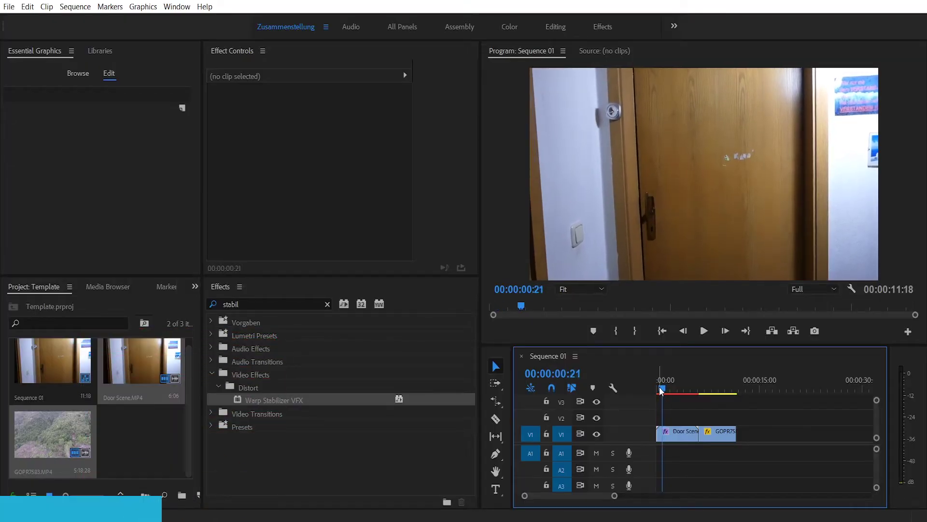
Step: At 00:00:01:03, add a free-draw bezier mask to the Door Scene clip's Opacity
drag(662, 390, 663, 390)
click(682, 435)
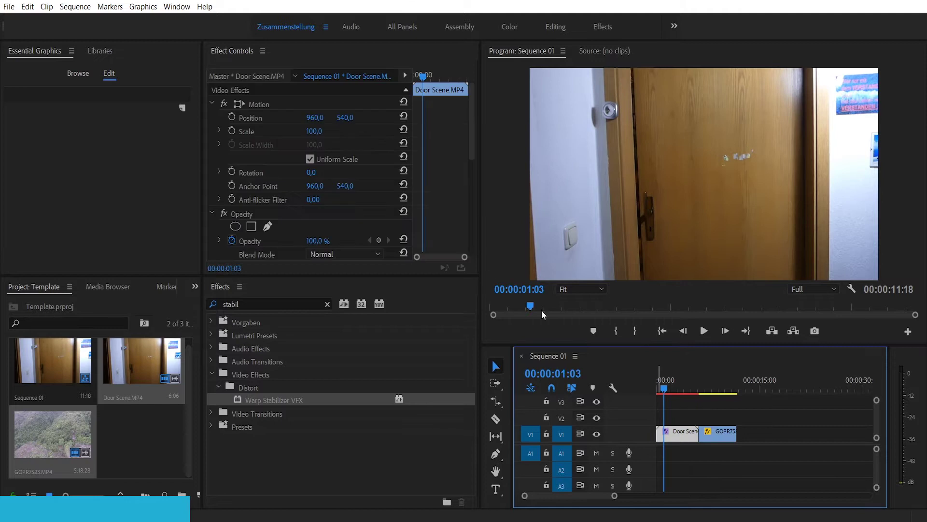
scroll(319, 138, down, 2)
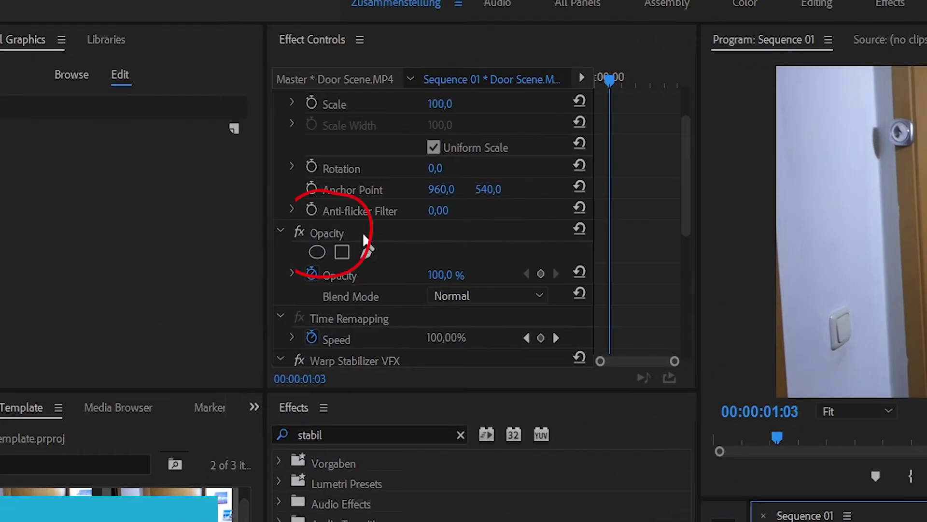
click(365, 238)
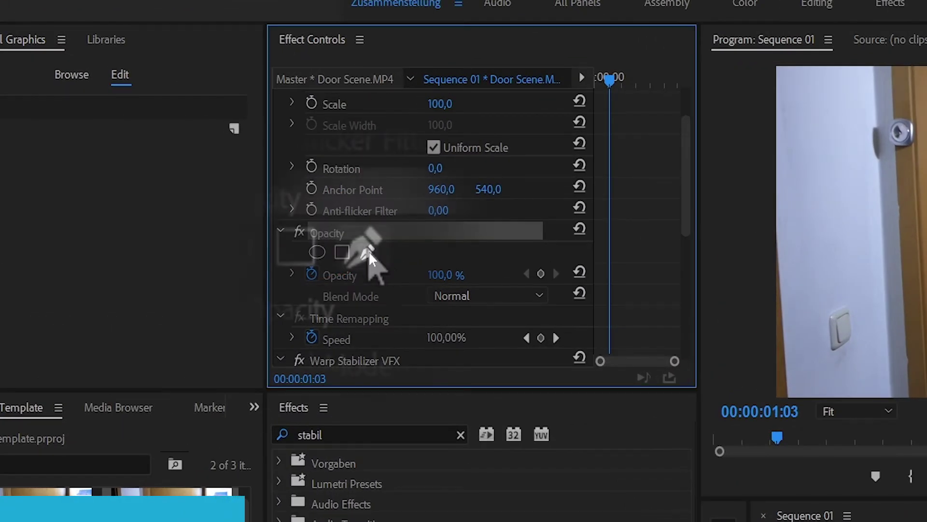
click(366, 251)
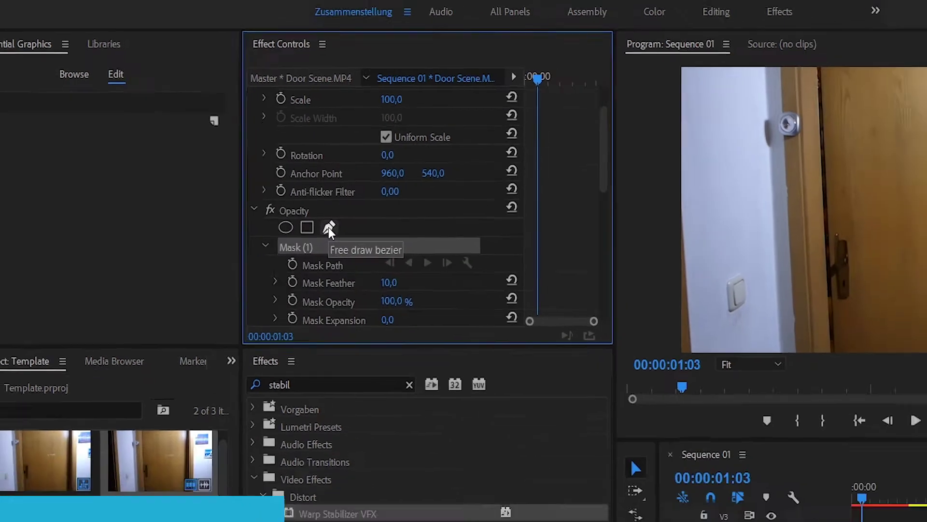
Step: Trace a thin closed mask along the door's opening edge in the Program monitor
click(636, 132)
click(644, 280)
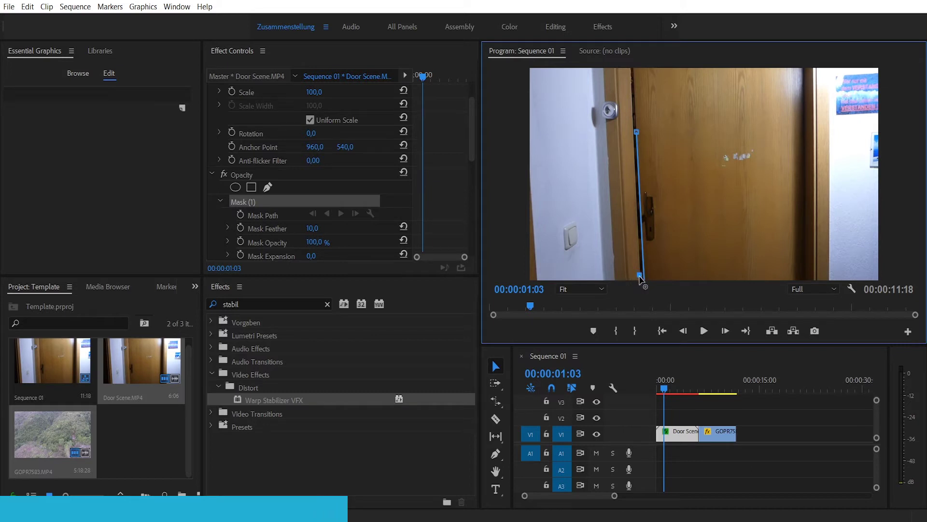
click(636, 133)
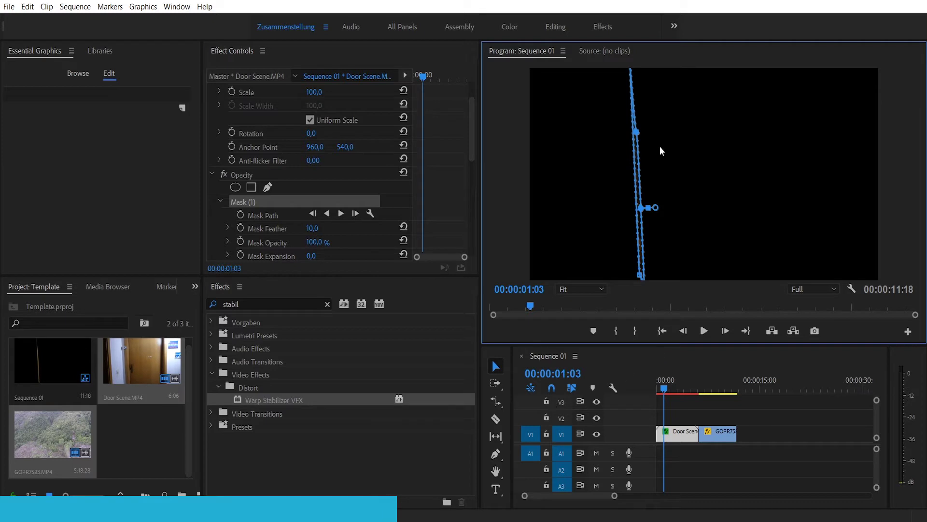
scroll(318, 175, down, 2)
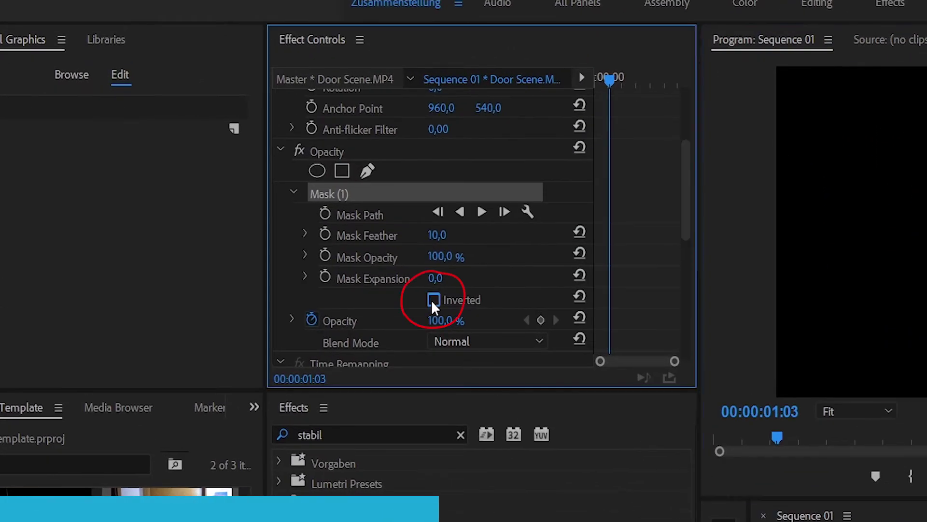
Step: Invert Mask (1) and set a first Mask Path keyframe at 1:03
click(433, 300)
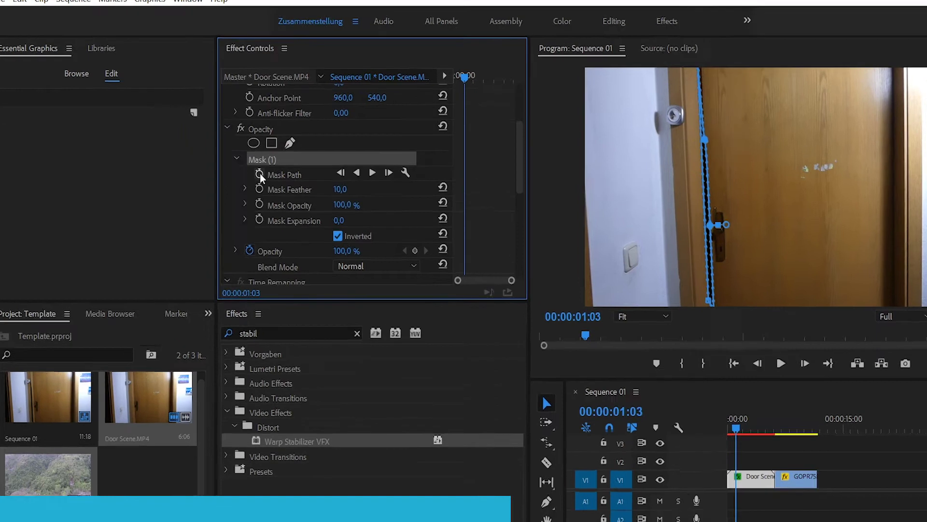
click(241, 163)
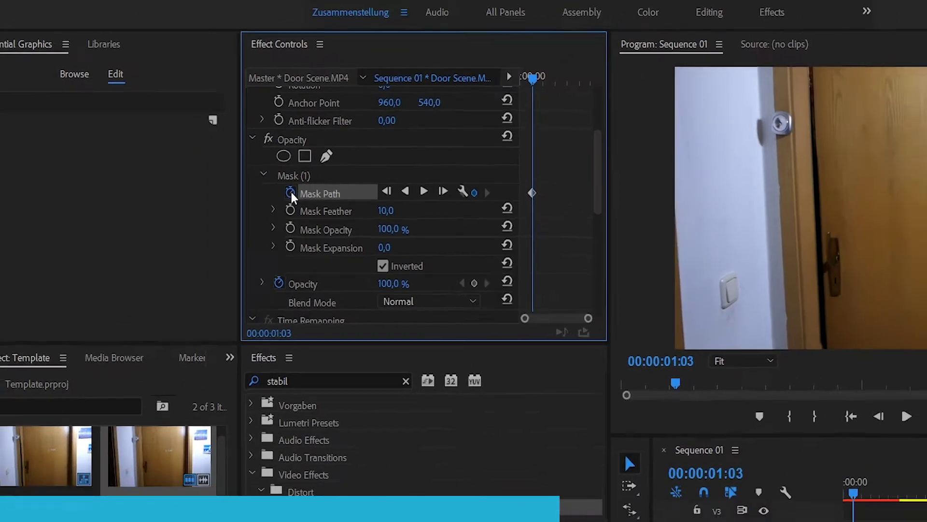
click(772, 422)
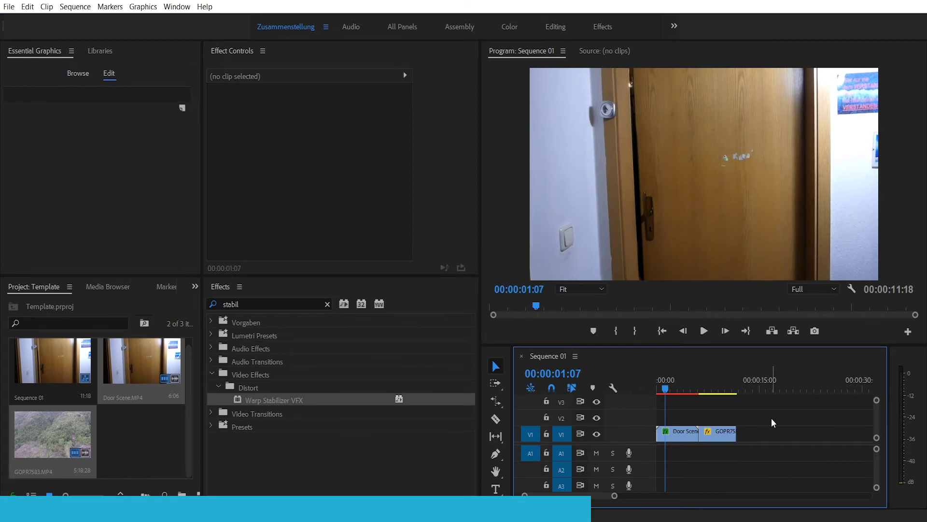
Step: Show the door clip's mask outline at a new monitor zoom and step to later frames
click(695, 430)
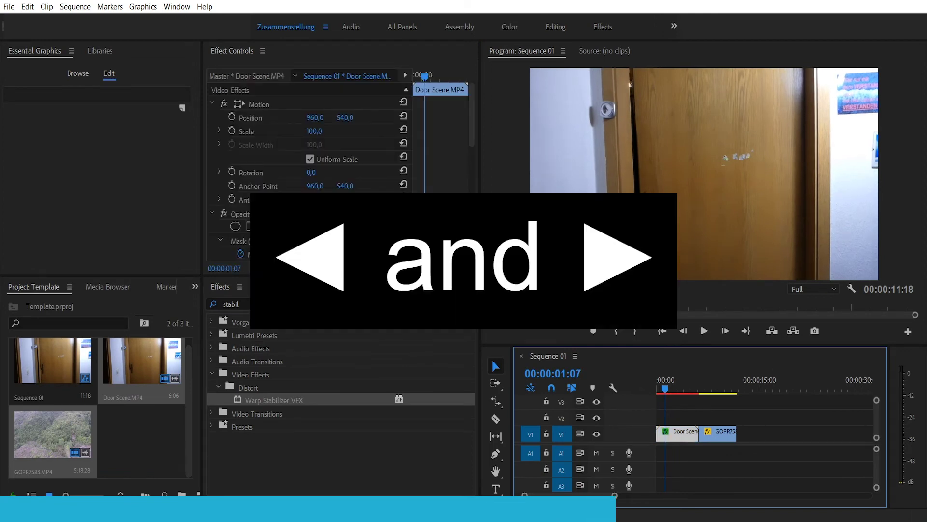
click(631, 84)
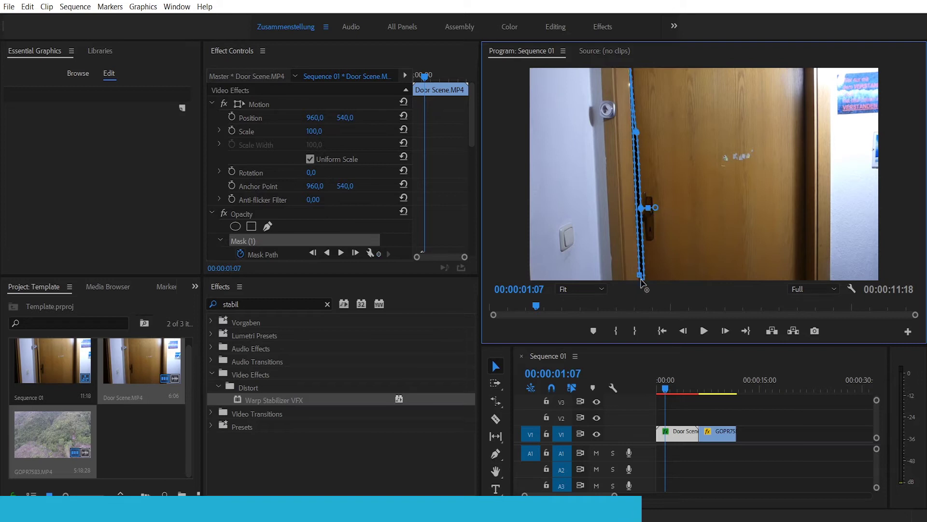
click(580, 289)
click(586, 364)
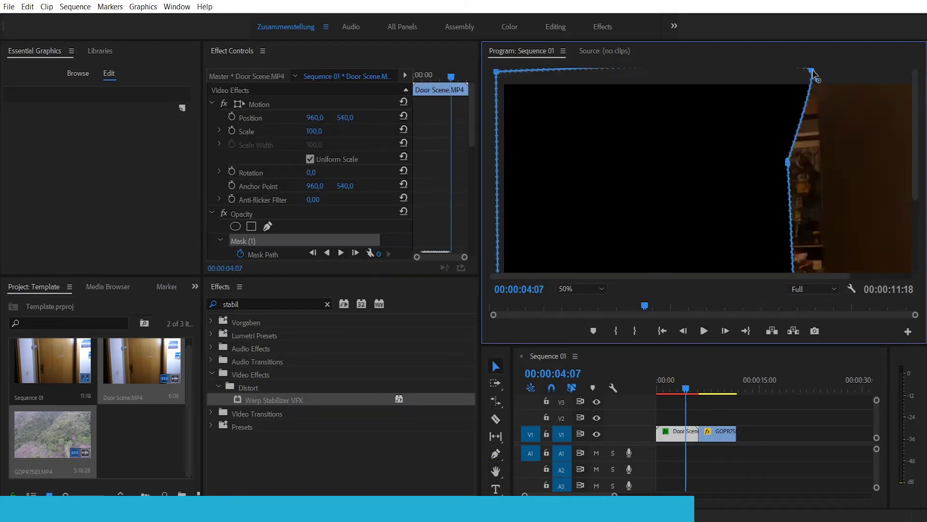
key(minus)
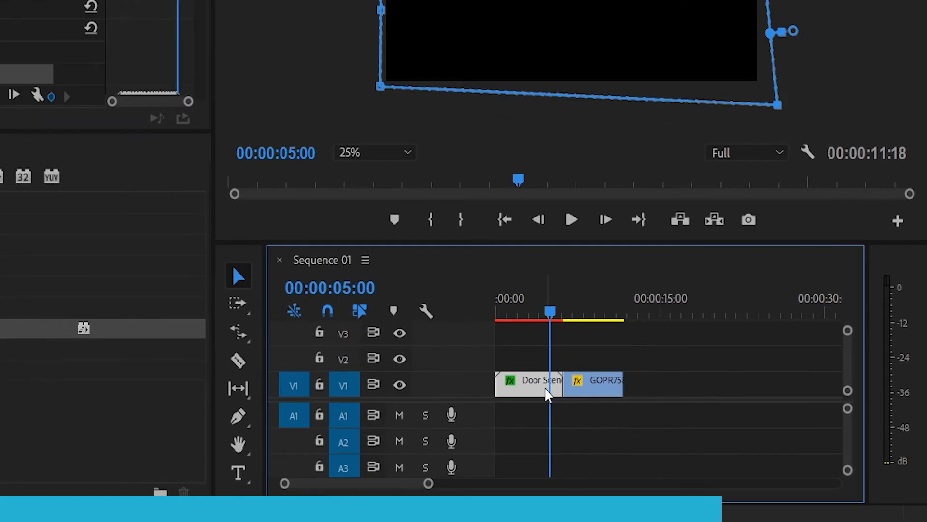
Step: Move the Door Scene clip to V2 and extend the GOPR landscape clip to the sequence start
drag(547, 393, 552, 369)
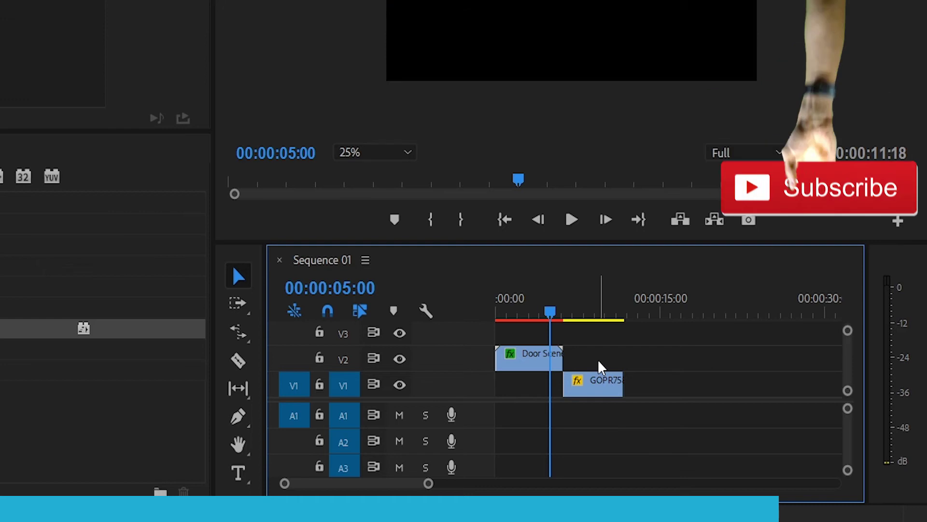
drag(550, 313, 508, 311)
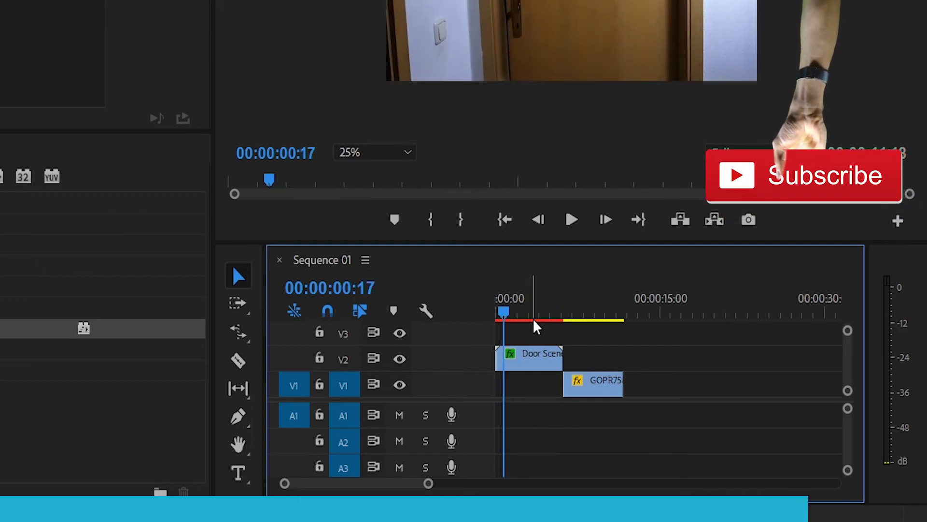
drag(565, 385, 517, 384)
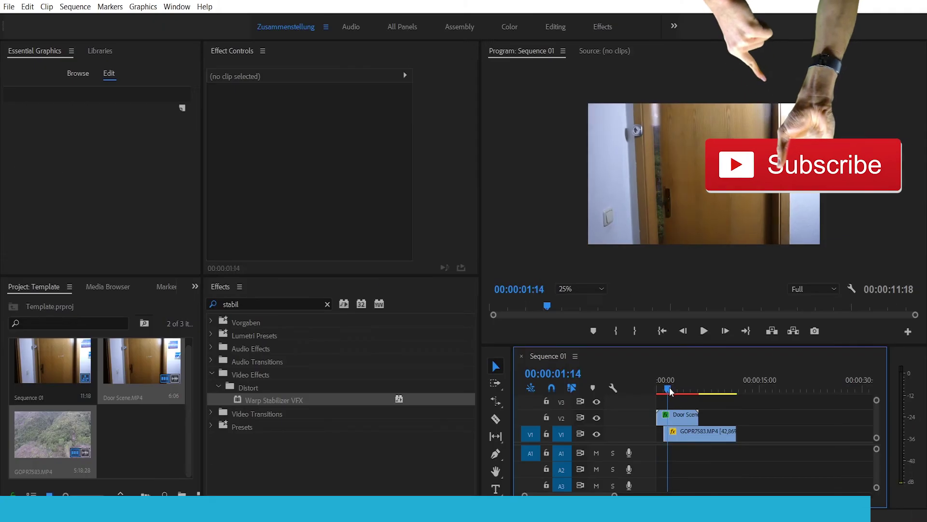
drag(669, 391, 685, 398)
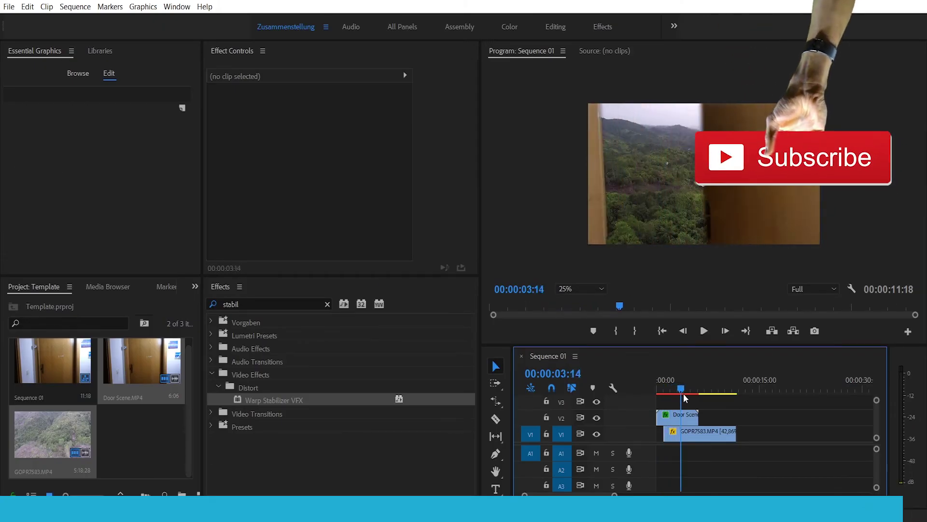